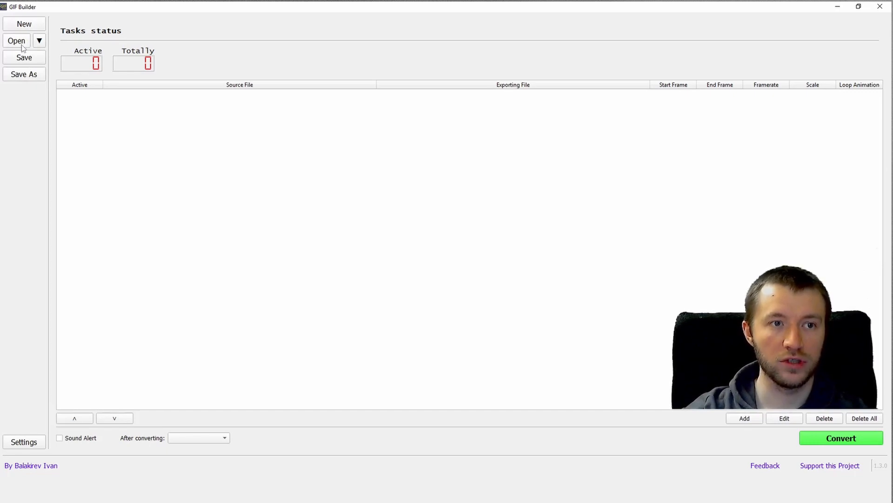
pyautogui.click(40, 46)
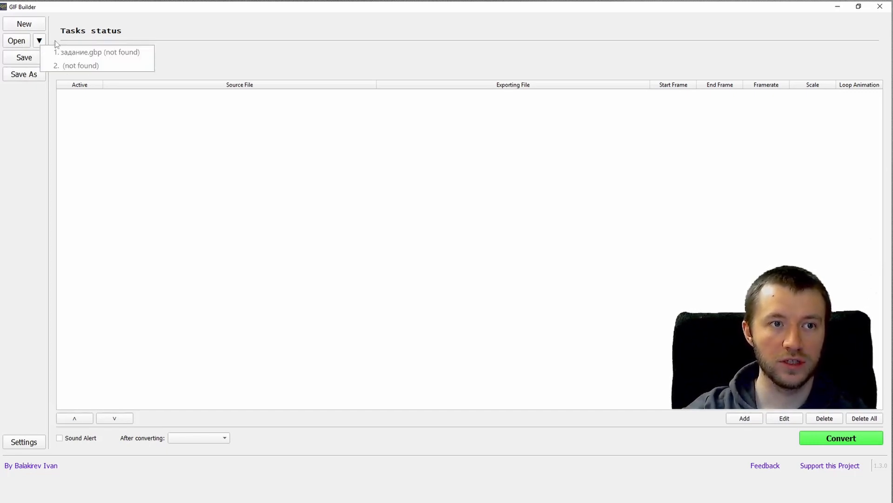
pyautogui.click(55, 40)
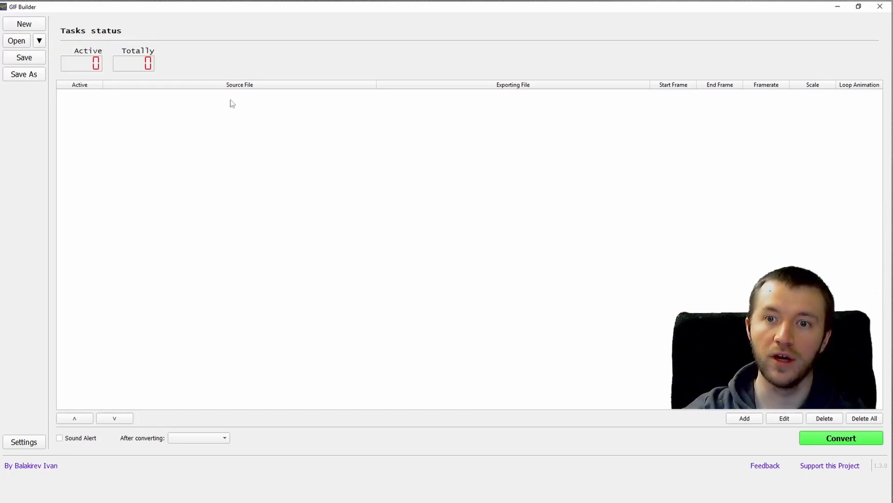
# Step: Open the settings and switch the interface language from English to Russian
pyautogui.click(32, 445)
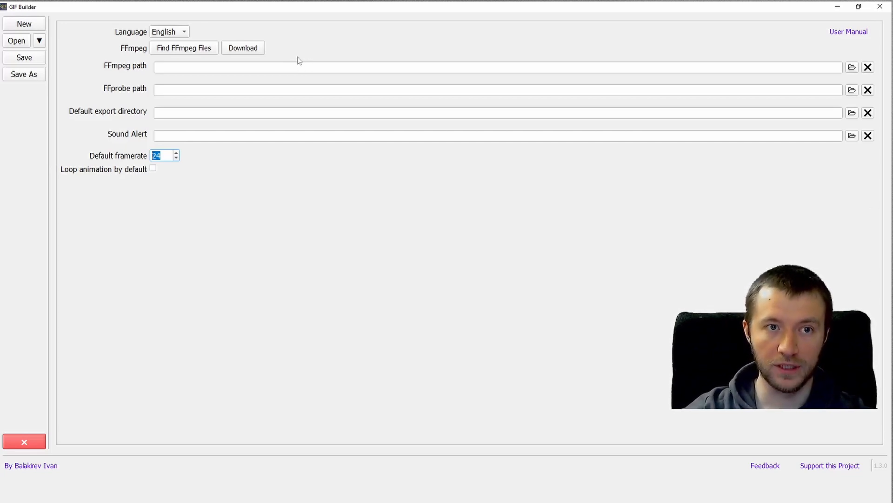
pyautogui.click(167, 33)
pyautogui.click(176, 47)
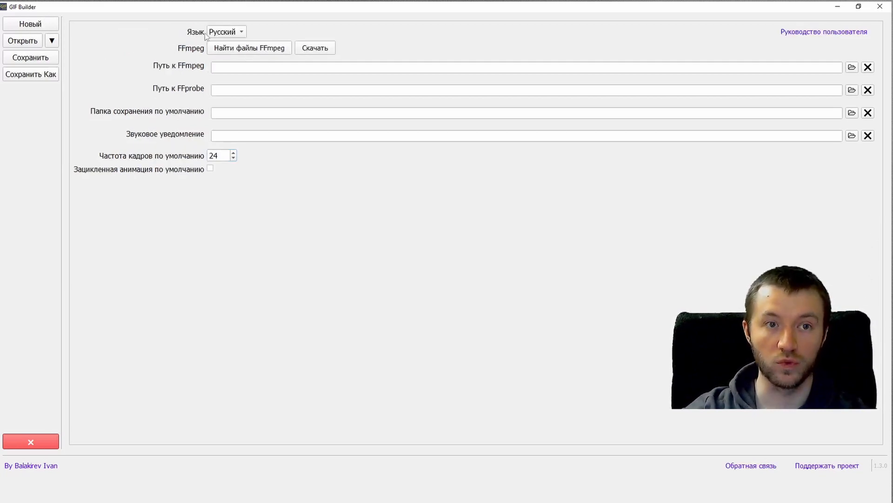
# Step: View the FFmpeg download options and fill in the FFmpeg and FFprobe paths by finding the FFmpeg files in D:\Soft
pyautogui.click(328, 51)
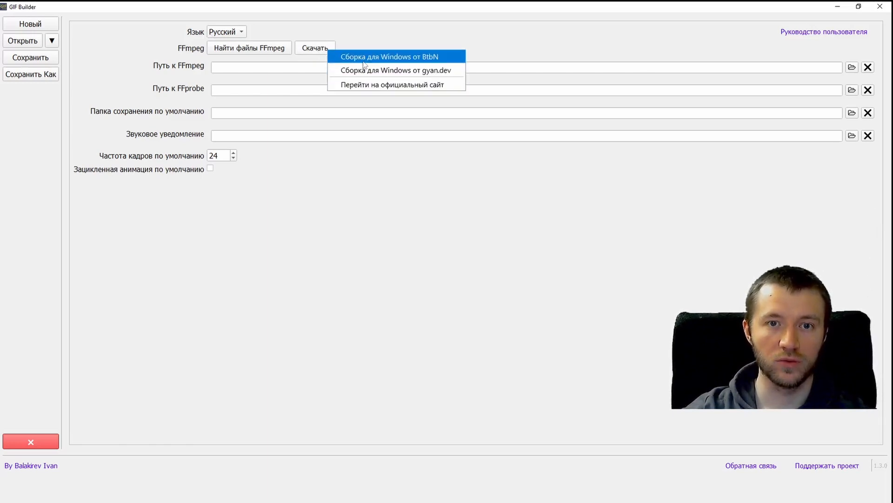
pyautogui.click(370, 35)
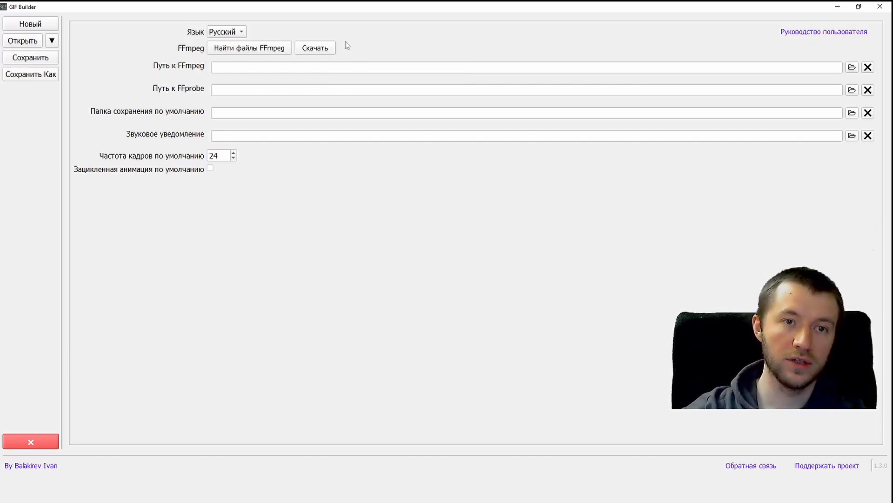
pyautogui.click(268, 49)
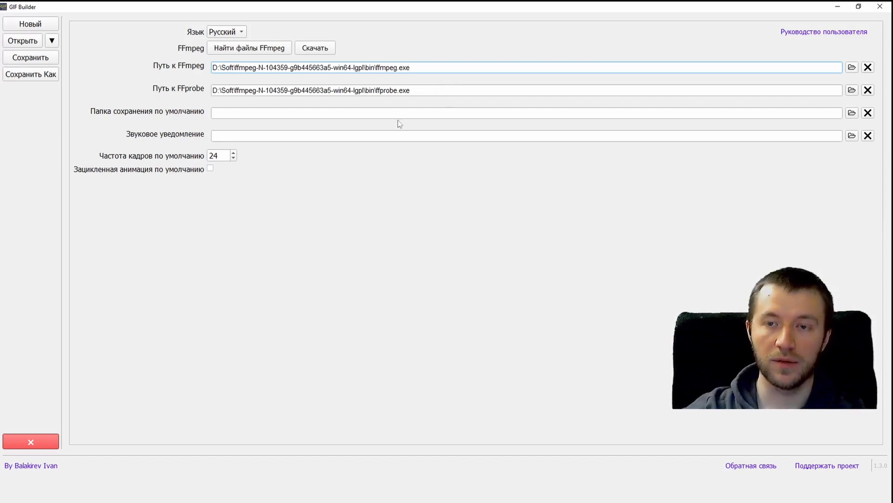
# Step: Set the default export directory to D:/ffmpeg_test/export/папка с шедеврами
pyautogui.click(230, 112)
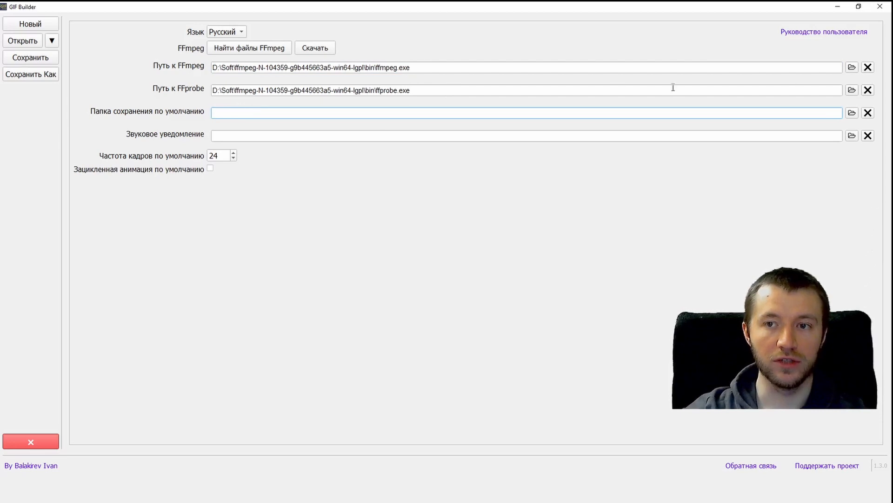
pyautogui.click(852, 114)
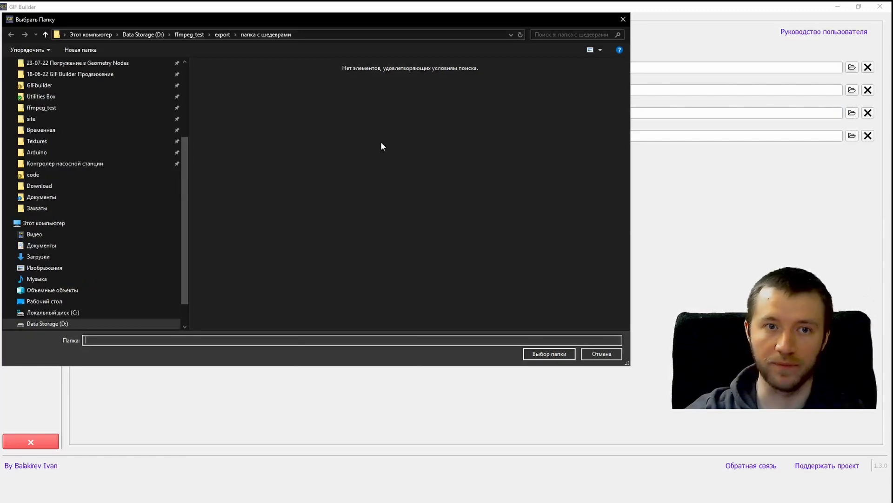
pyautogui.click(223, 35)
pyautogui.click(222, 88)
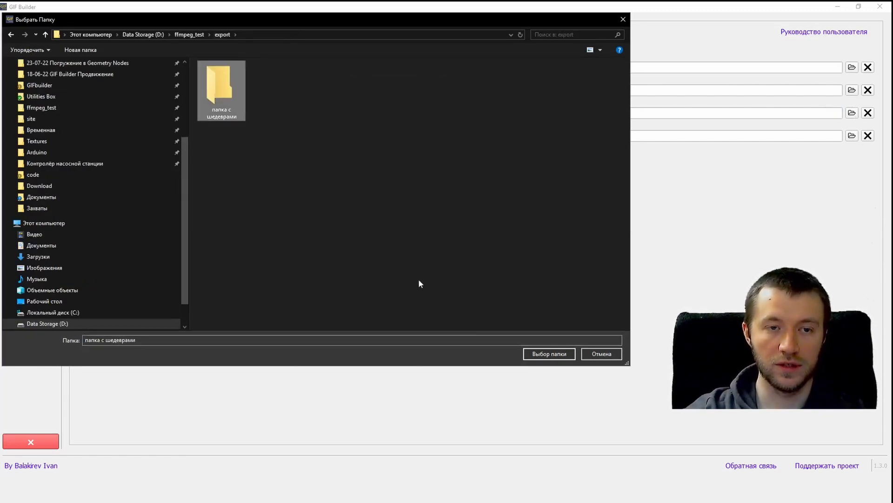
pyautogui.click(543, 353)
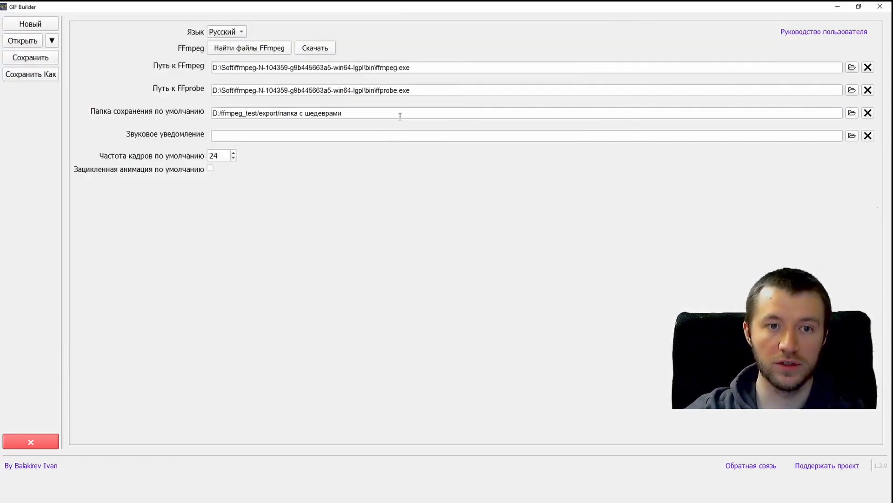
pyautogui.click(358, 115)
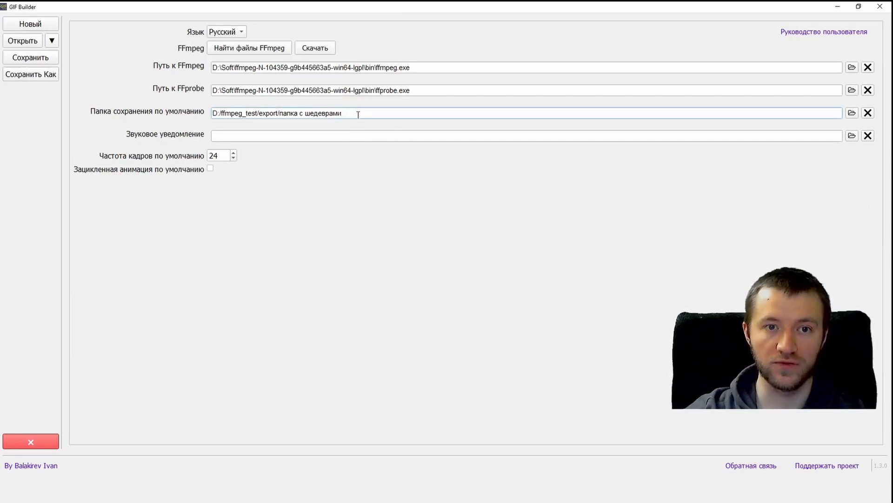
# Step: Enable looped animation by default and close the settings
pyautogui.click(242, 135)
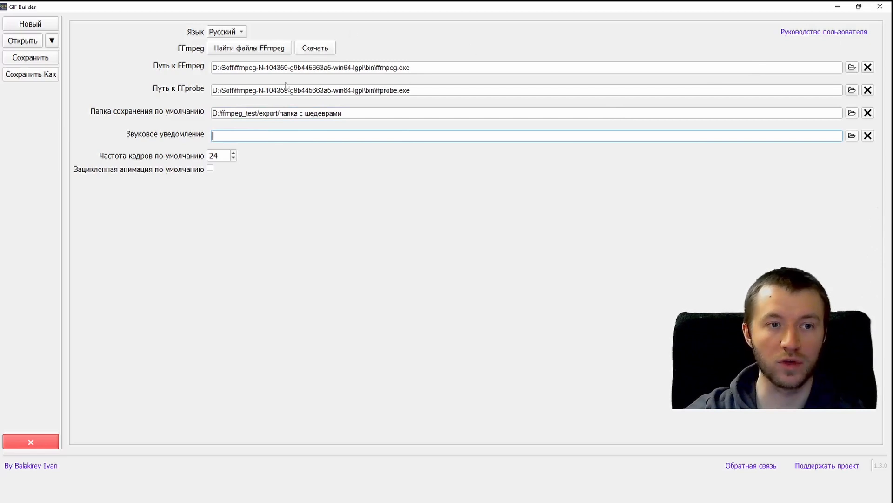
pyautogui.click(219, 156)
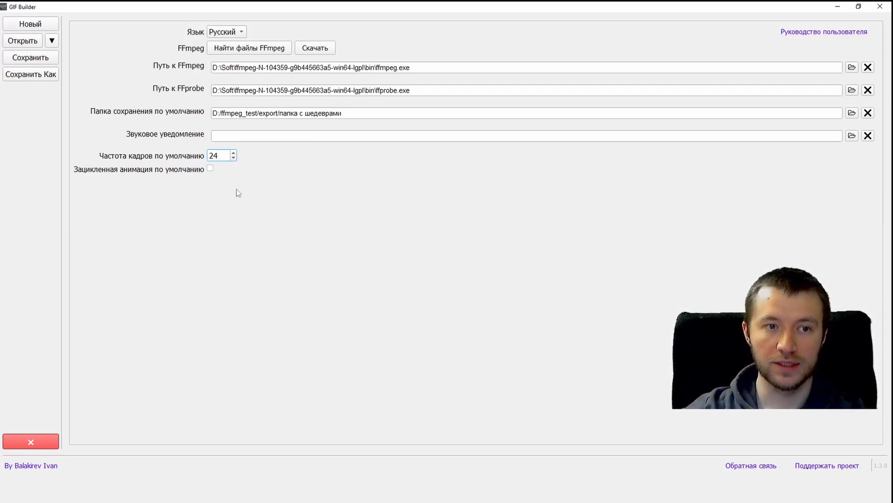
pyautogui.click(211, 170)
pyautogui.click(31, 441)
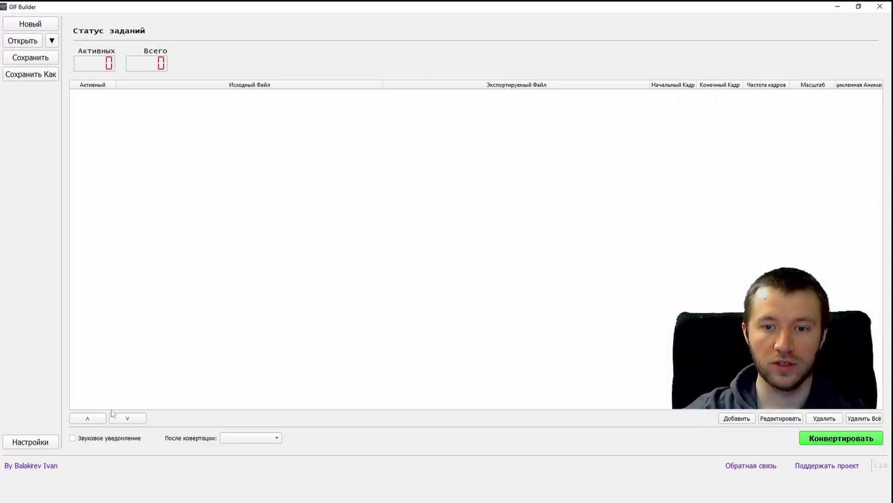
pyautogui.click(734, 418)
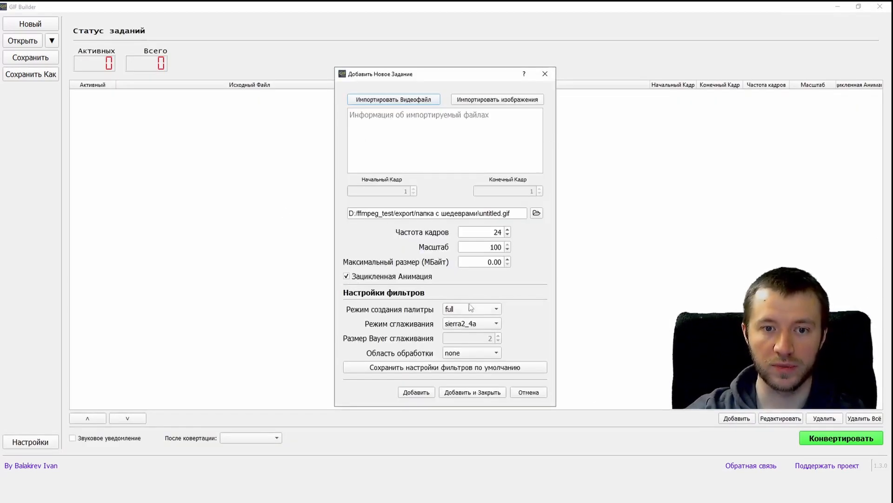
pyautogui.click(533, 393)
pyautogui.click(39, 443)
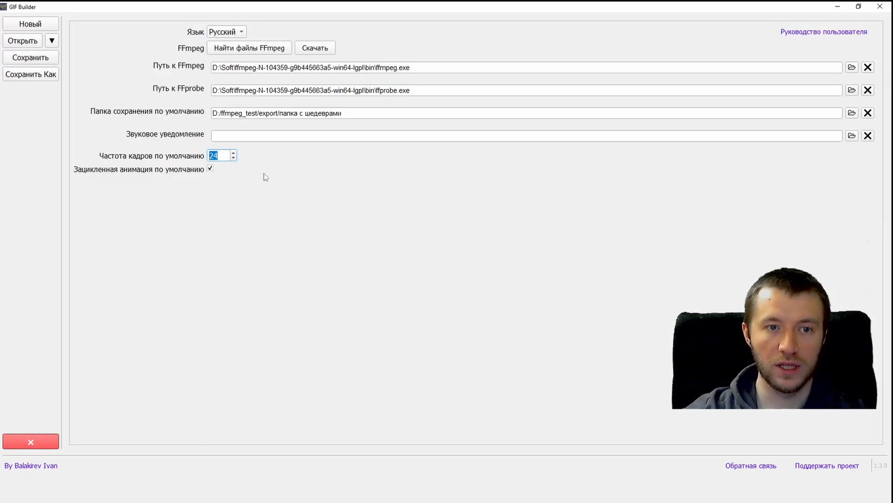
pyautogui.click(345, 137)
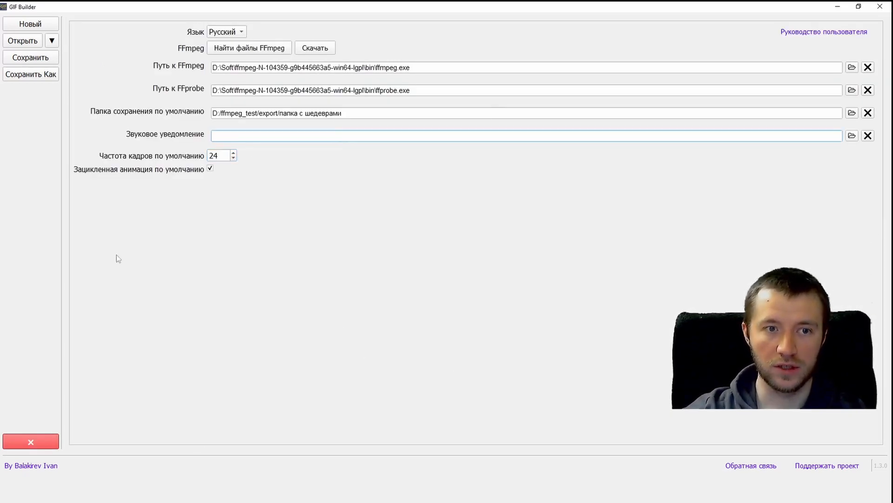
pyautogui.click(30, 445)
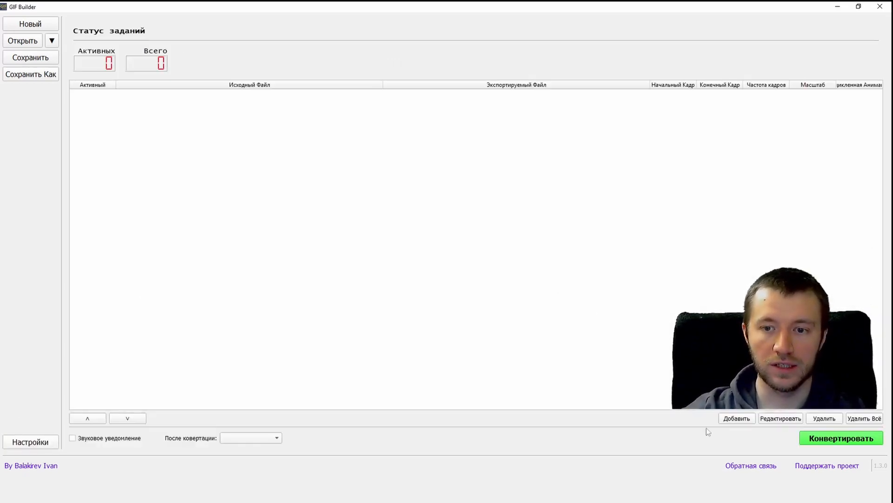
# Step: Start a new task and import the video file movie.avi from the ffmpeg_test folder
pyautogui.click(736, 418)
pyautogui.click(394, 99)
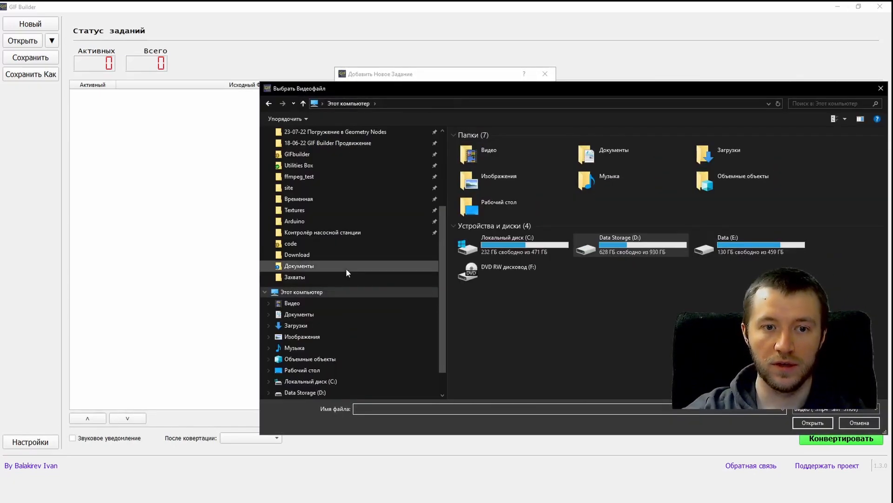
pyautogui.scroll(2, 321, 177)
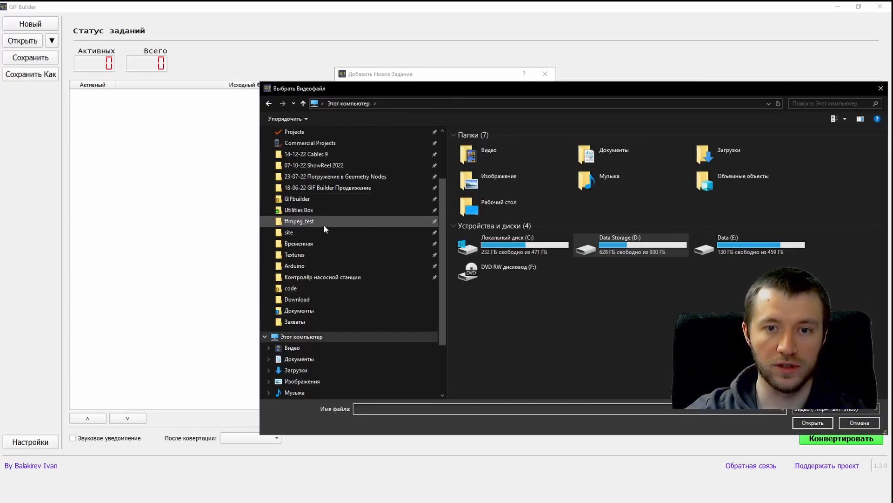
pyautogui.click(323, 222)
pyautogui.doubleClick(506, 205)
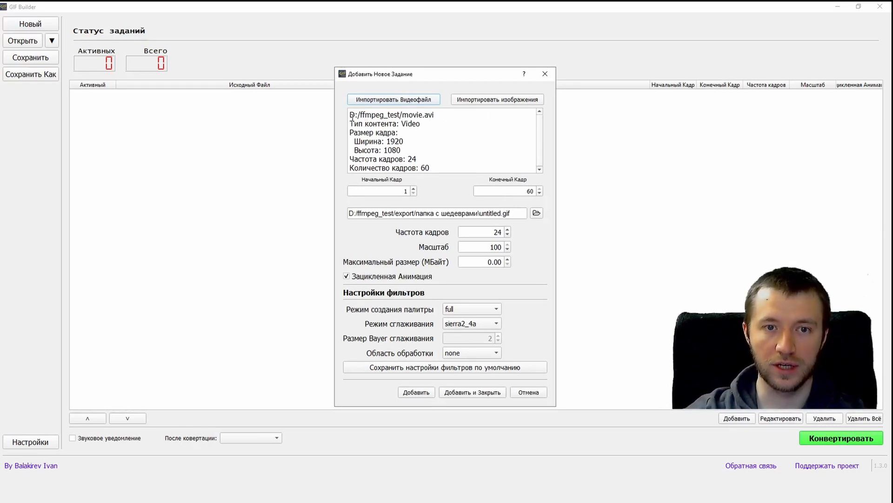
pyautogui.moveTo(350, 115); pyautogui.dragTo(446, 166)
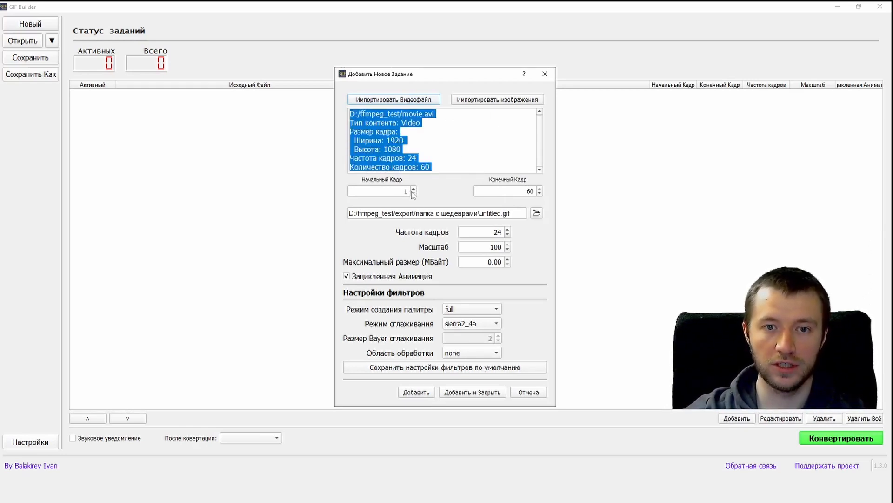
# Step: Set the task's export file name to "лайк подписка" in the папка с шедеврами folder
pyautogui.click(537, 214)
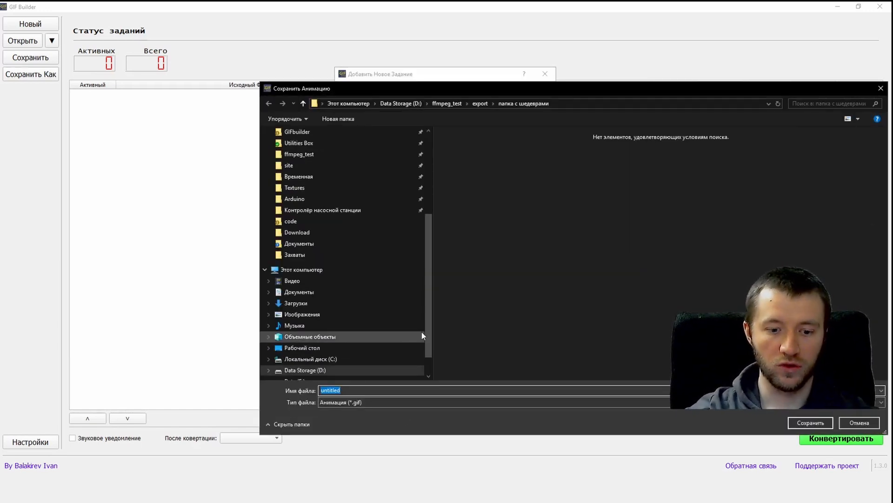
pyautogui.write('ла')
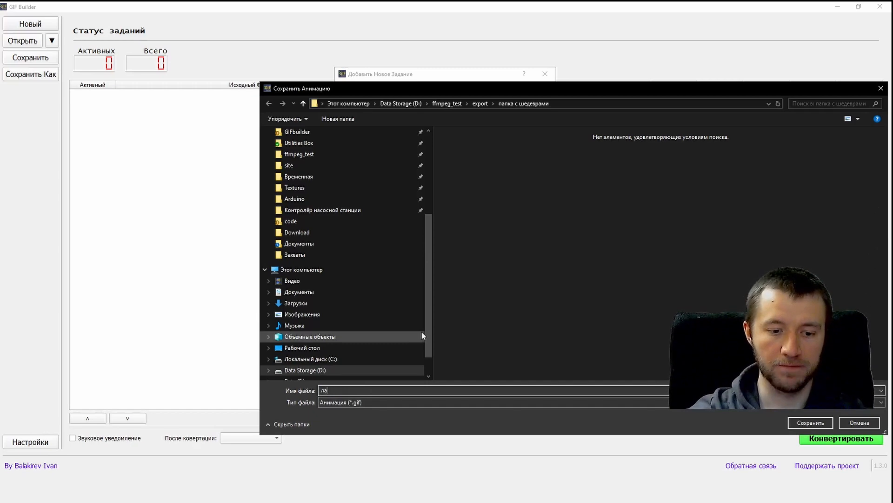
pyautogui.write('йк подписка')
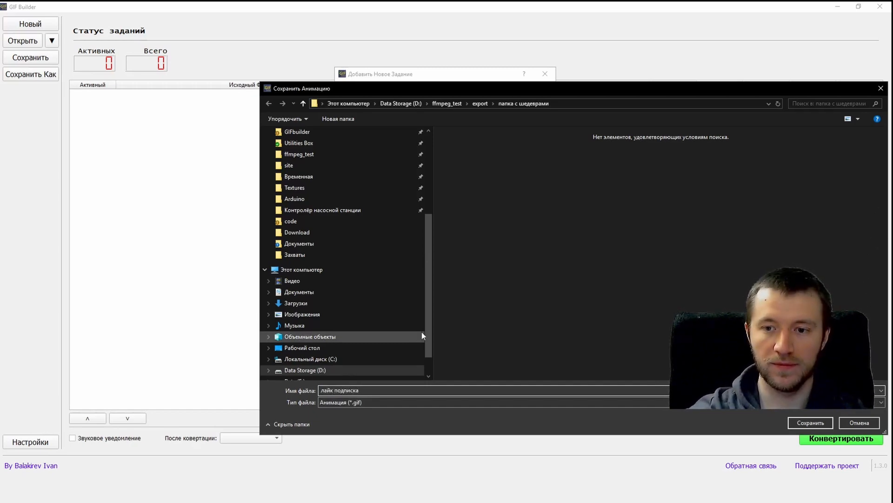
pyautogui.press('Return')
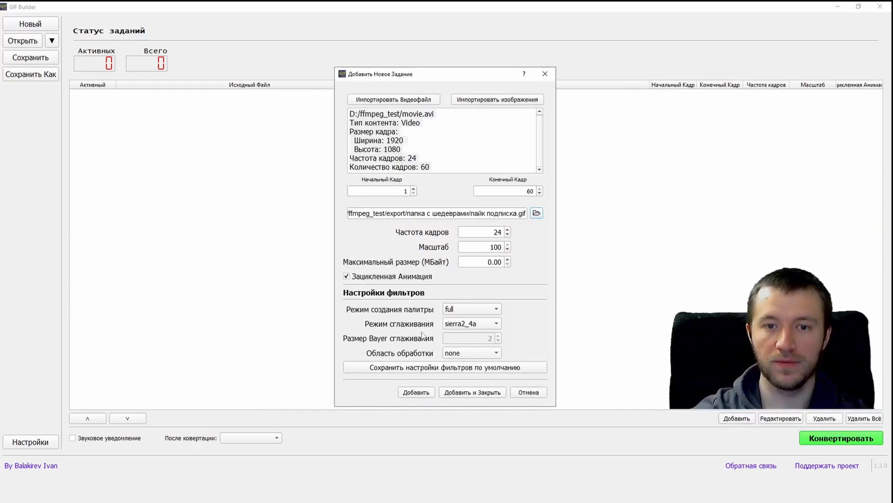
# Step: Examine the imported video's frame count and frame rate in the source information
pyautogui.moveTo(443, 170); pyautogui.dragTo(441, 162)
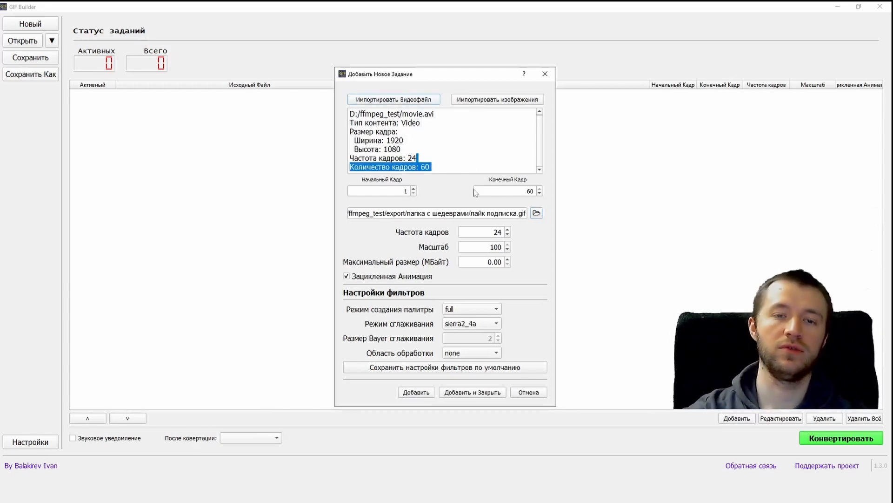
pyautogui.click(462, 146)
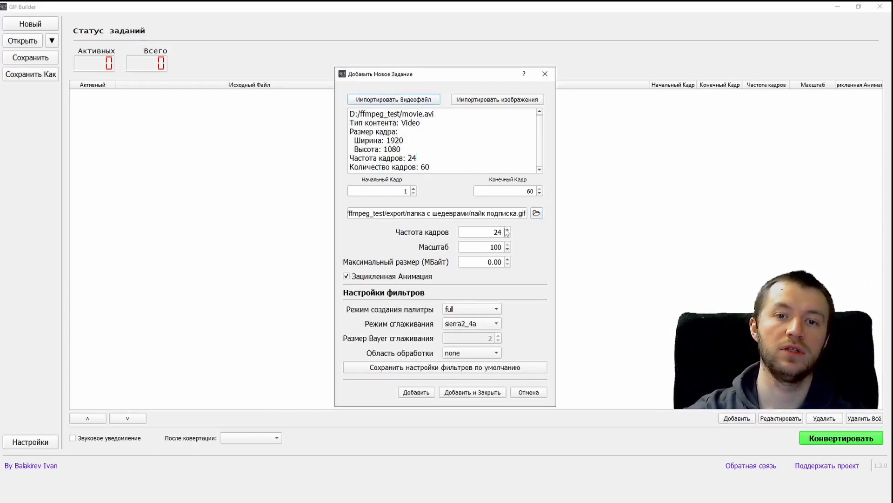
pyautogui.moveTo(435, 158); pyautogui.dragTo(349, 159)
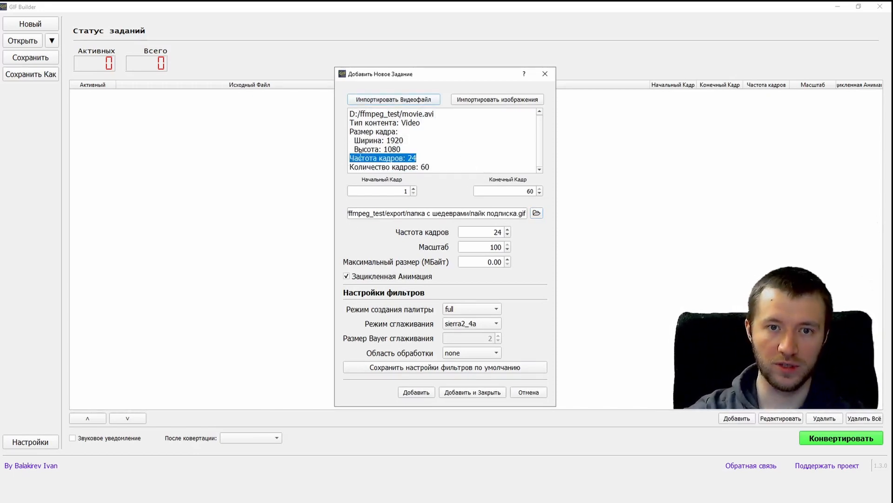
pyautogui.click(419, 159)
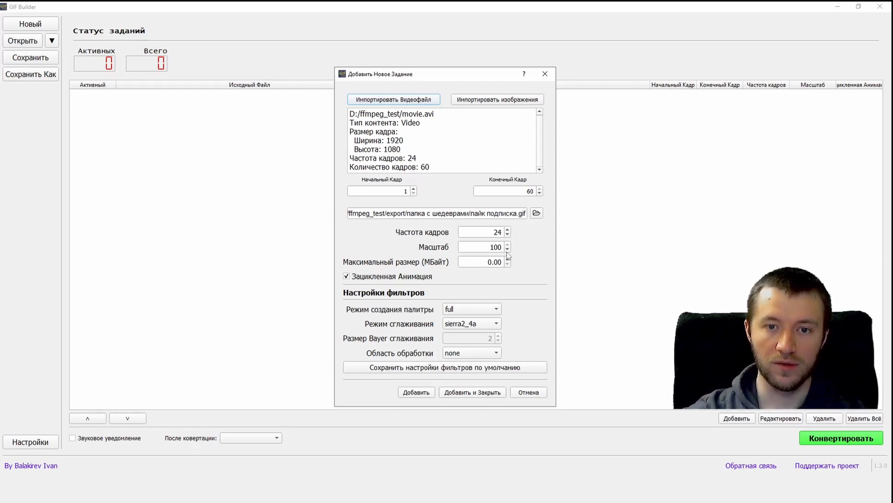
# Step: Add the movie.avi task to the task list with scale 100 and maximum size 0.00 MB
pyautogui.click(507, 248)
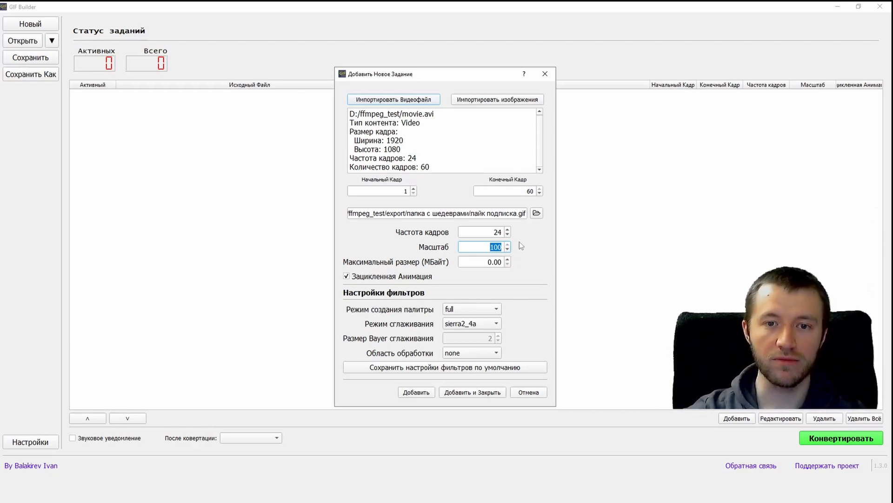
pyautogui.press('Tab')
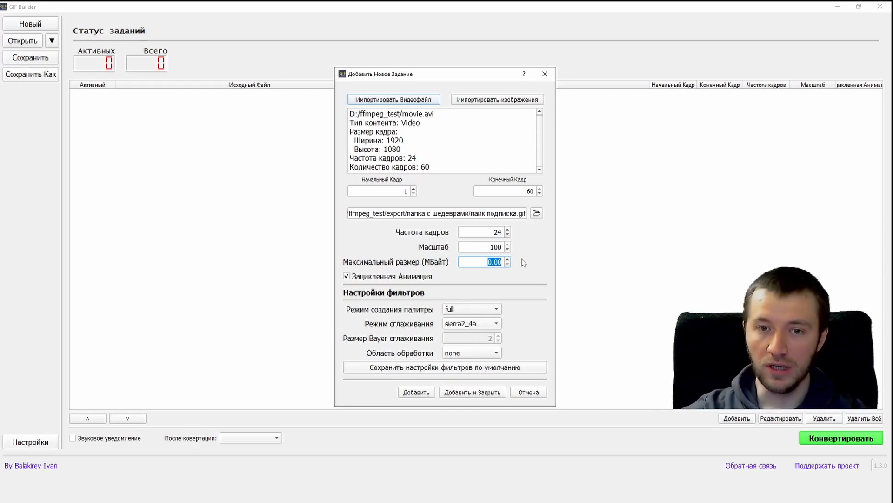
pyautogui.click(492, 262)
pyautogui.moveTo(486, 263); pyautogui.dragTo(529, 263)
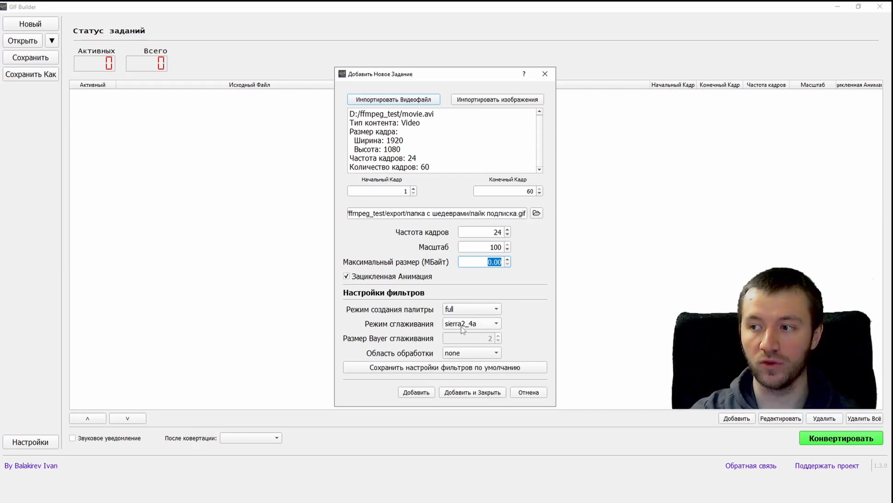
pyautogui.click(421, 394)
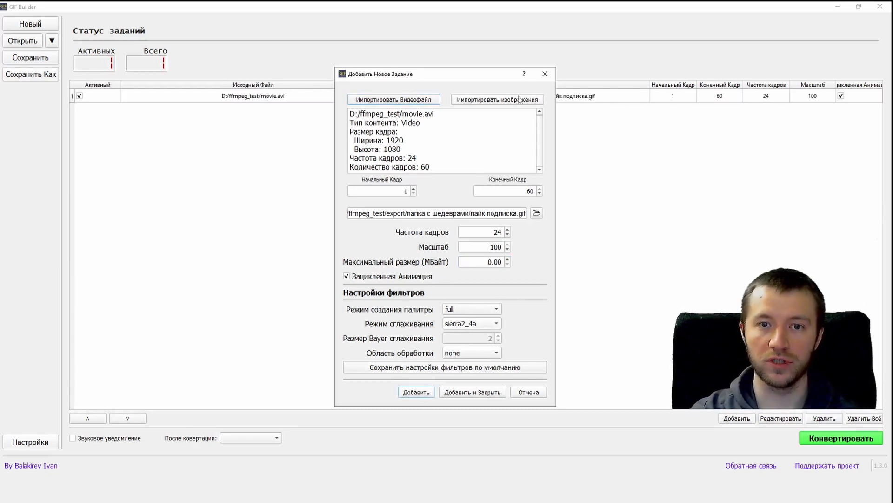
# Step: Import the image sequence image_0001 to image_0060 from the source folder in ffmpeg_test
pyautogui.click(503, 101)
pyautogui.scroll(1, 394, 257)
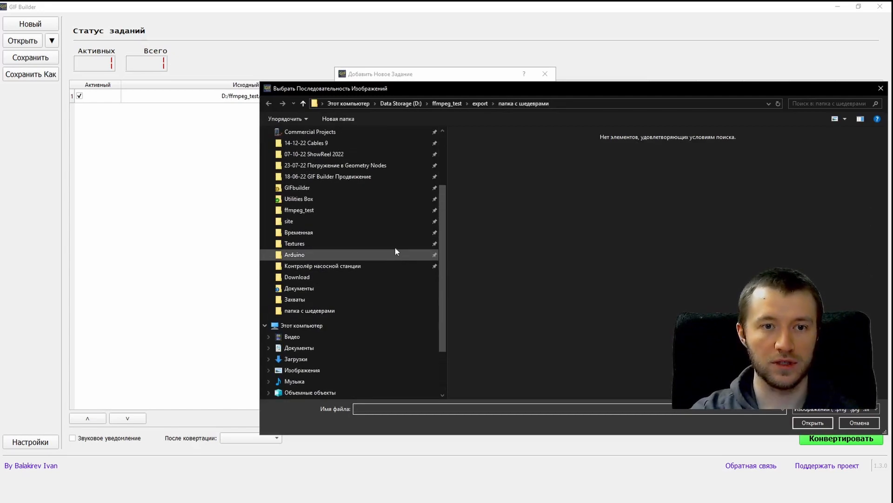
pyautogui.click(341, 209)
pyautogui.doubleClick(499, 157)
pyautogui.click(487, 149)
pyautogui.scroll(-2, 581, 260)
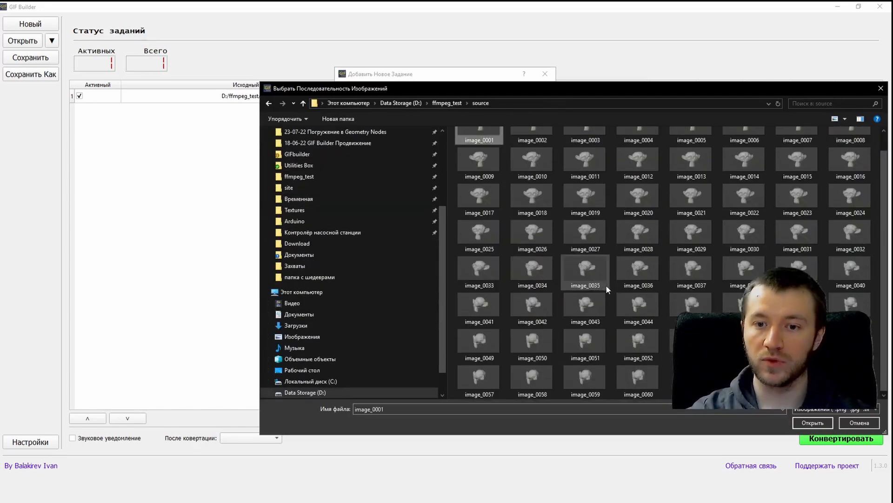
pyautogui.keyDown('shift'); pyautogui.click(639, 378); pyautogui.keyUp('shift')
pyautogui.click(818, 425)
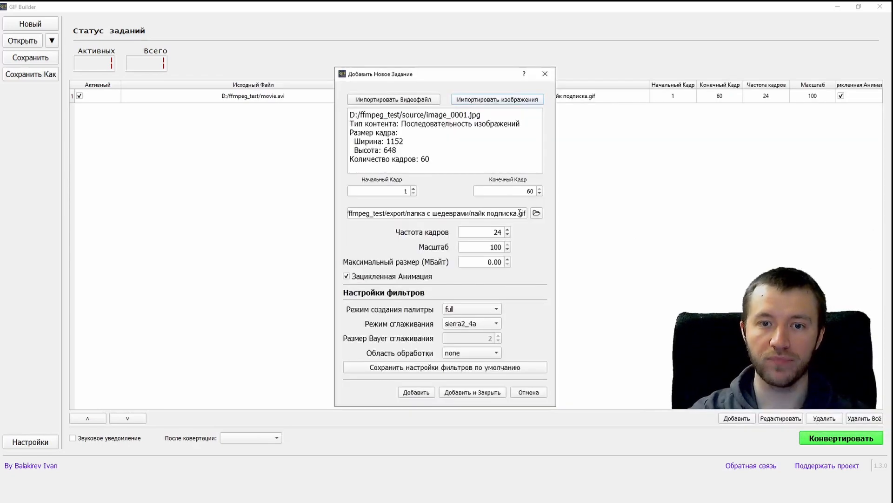
# Step: Change the export file name to "лайк подписка - 2.gif", add the image sequence task to the list and close the dialog
pyautogui.click(517, 214)
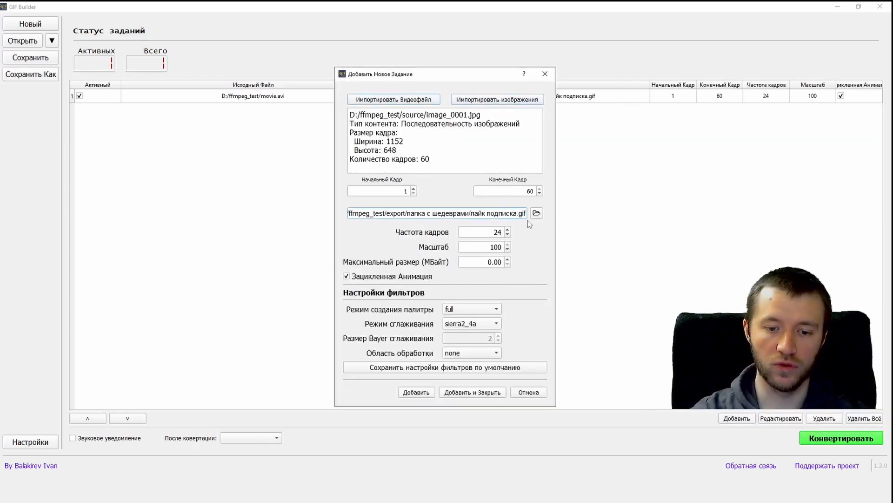
pyautogui.write('- 2.')
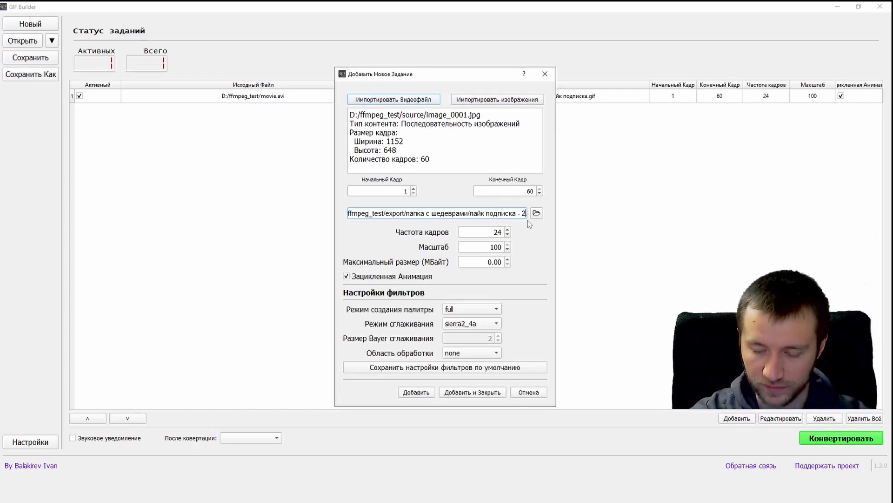
pyautogui.write('gif')
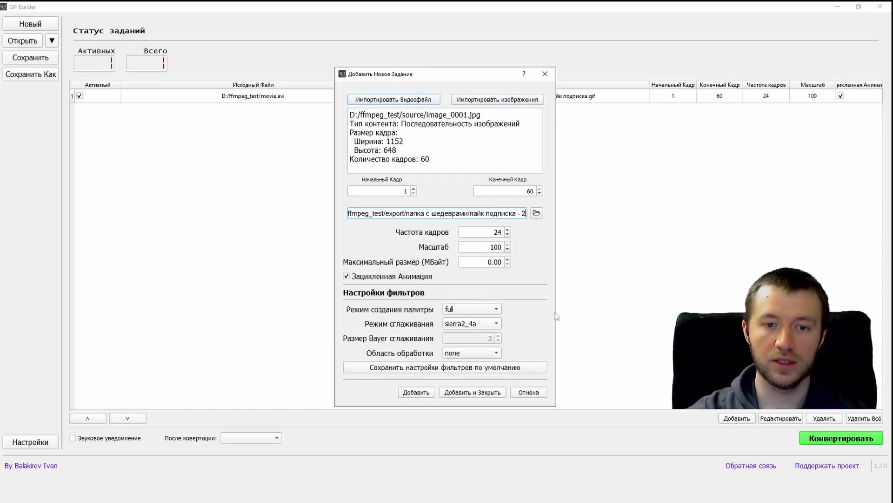
pyautogui.click(472, 391)
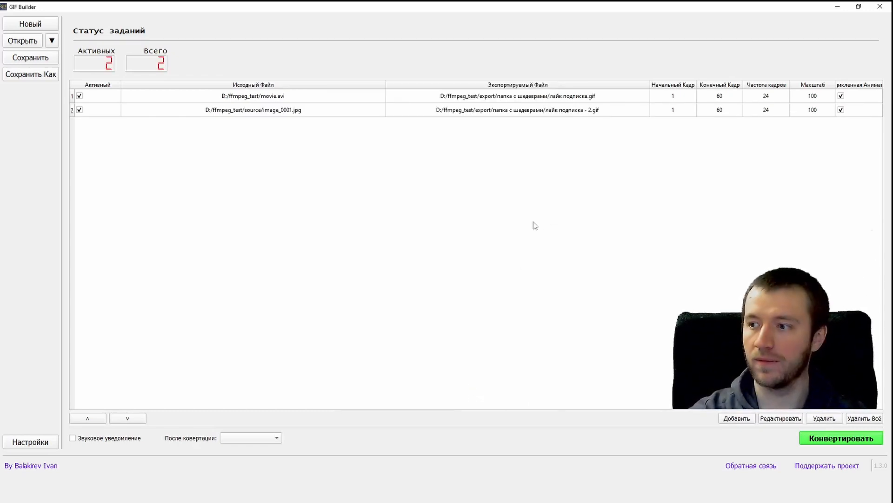
# Step: Try moving the first movie.avi task up and down the list, then open the task editor and cancel it
pyautogui.click(542, 100)
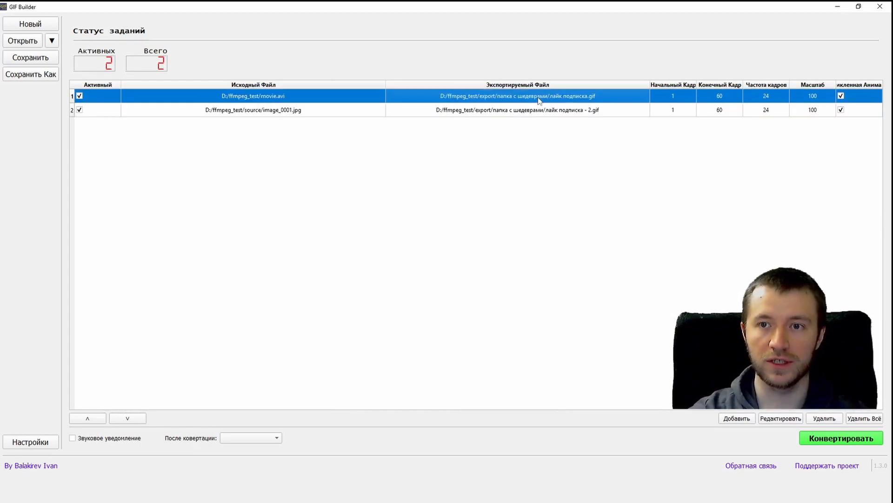
pyautogui.click(99, 417)
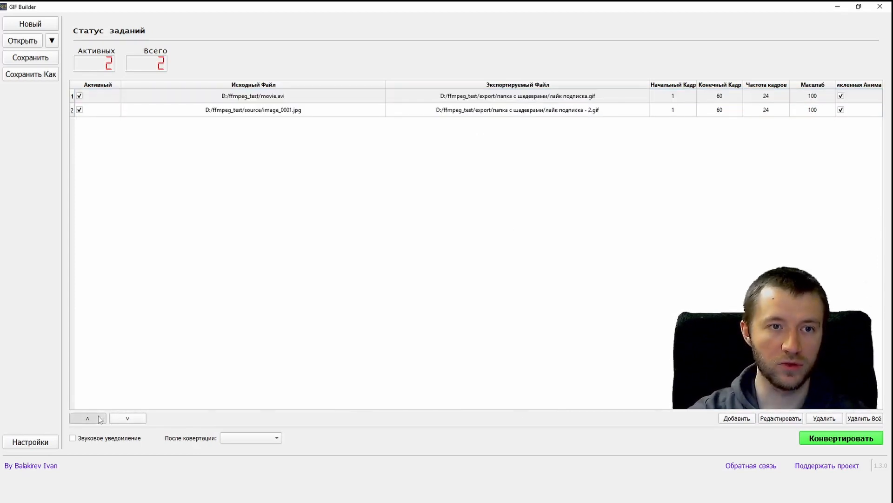
pyautogui.click(124, 415)
pyautogui.click(96, 417)
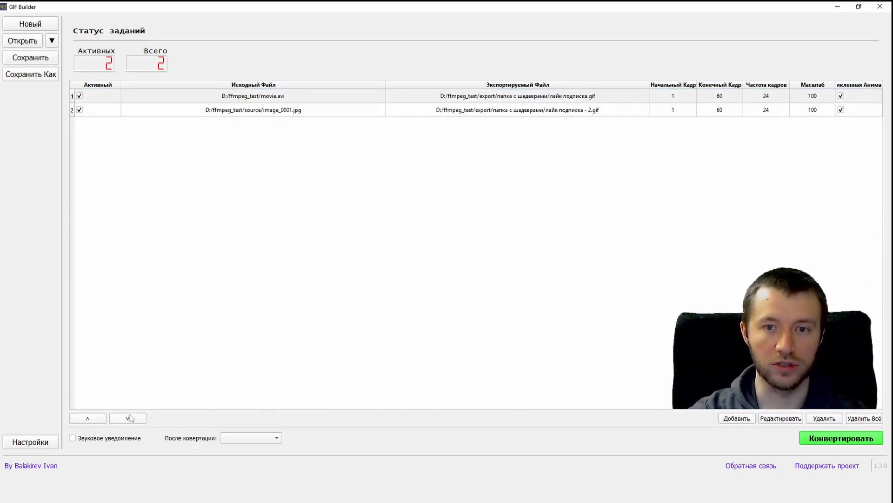
pyautogui.click(774, 418)
pyautogui.press('Escape')
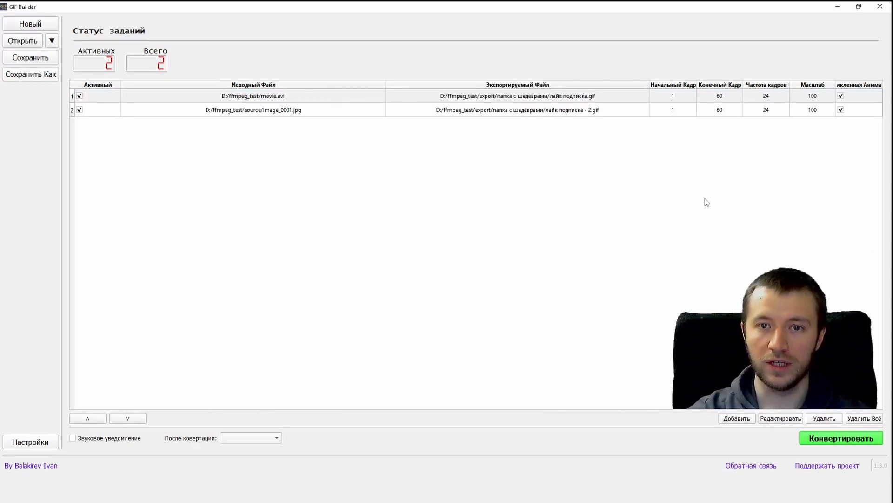
# Step: Open the source folder of the first movie.avi task, then close the folder window
pyautogui.click(608, 95)
pyautogui.rightClick(594, 96)
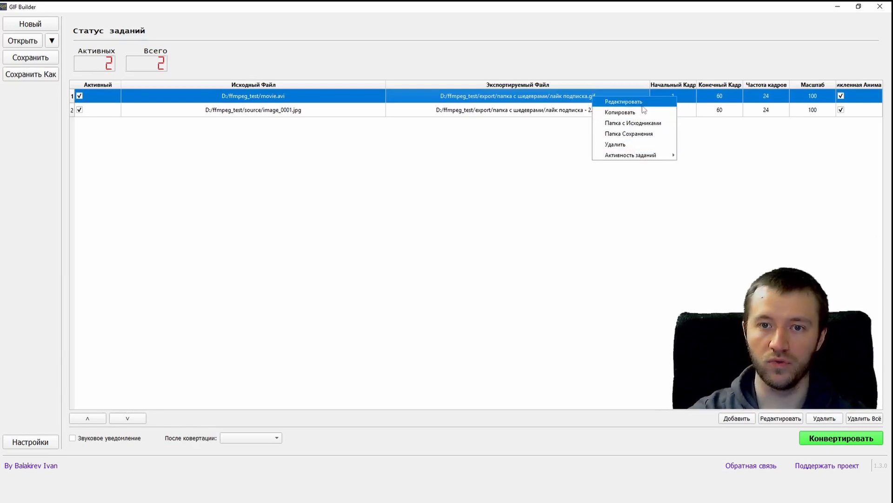
pyautogui.click(633, 122)
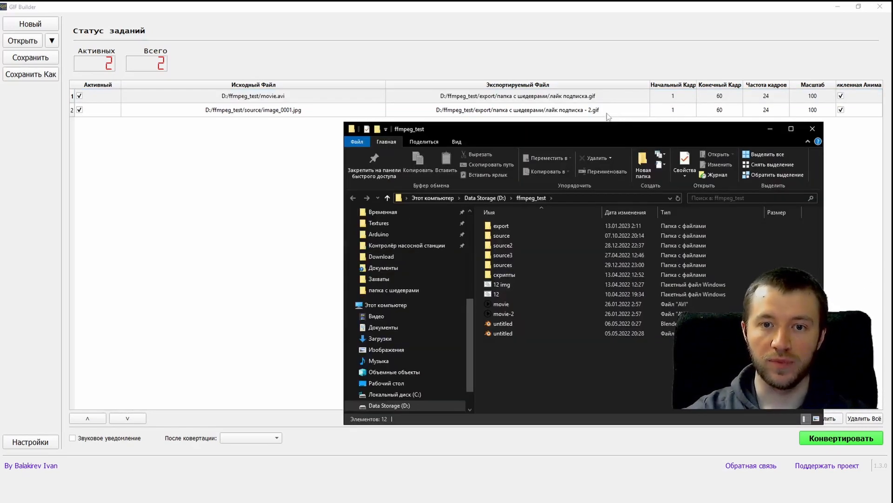
pyautogui.click(812, 129)
# Step: Open the save folder of the image_0001.jpg task, then close the folder window
pyautogui.rightClick(621, 110)
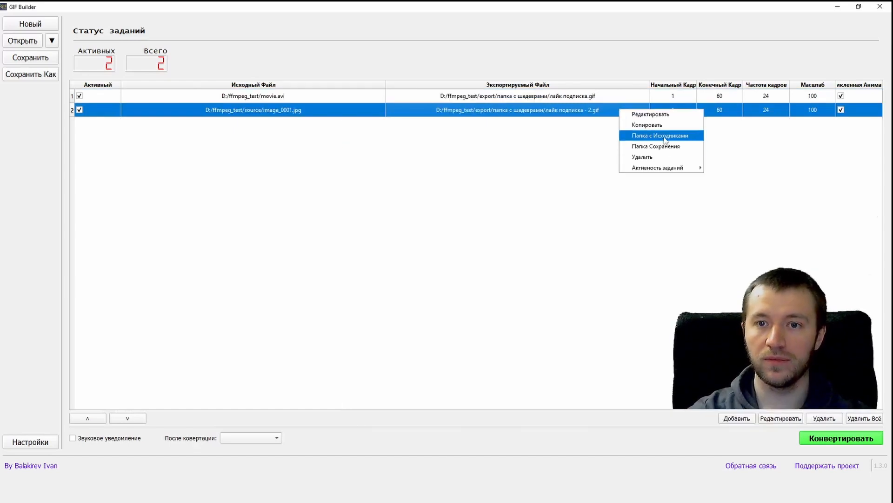
pyautogui.click(647, 135)
pyautogui.click(624, 116)
pyautogui.rightClick(624, 116)
pyautogui.click(635, 136)
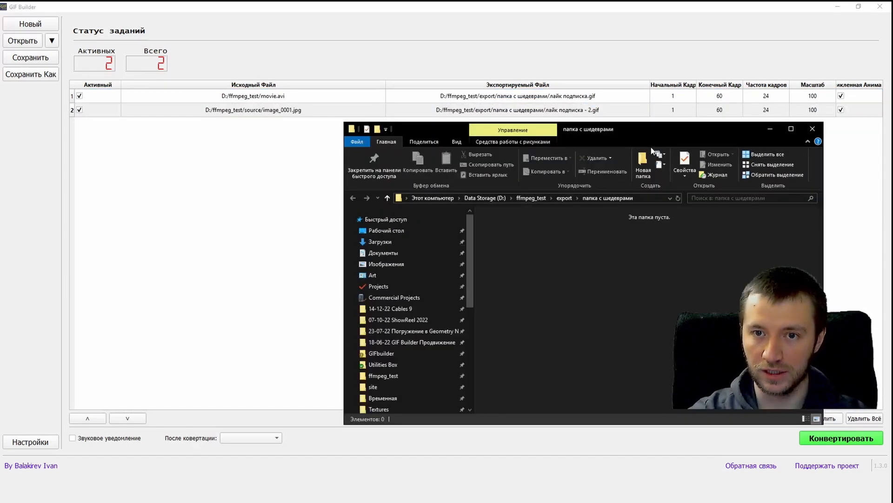
pyautogui.click(812, 129)
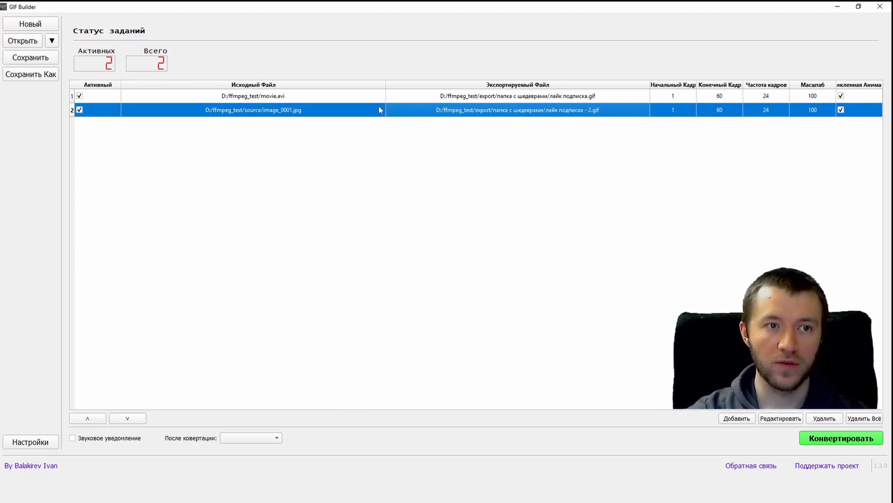
# Step: Open the ffmpeg_test folder in File Explorer and add its movie file and source folder to GIF Builder's task list
pyautogui.press('super+e')
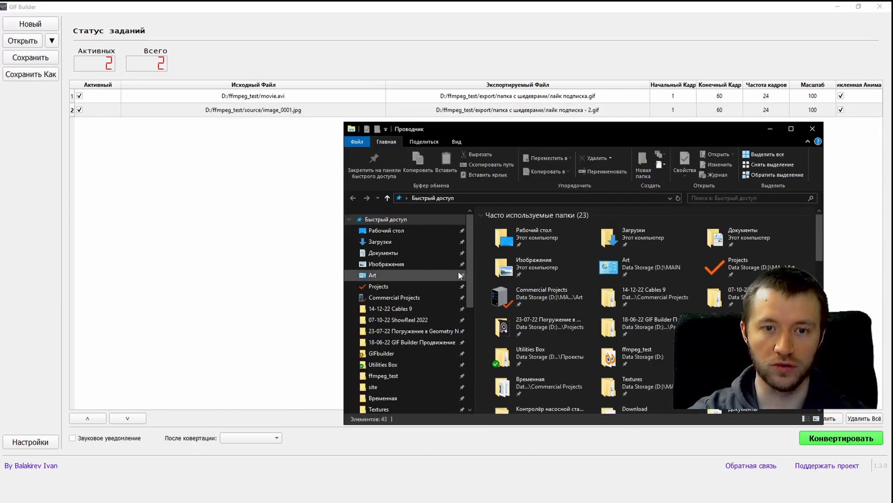
pyautogui.scroll(-1, 426, 336)
pyautogui.click(415, 346)
pyautogui.moveTo(603, 134); pyautogui.dragTo(892, 120)
pyautogui.click(721, 419)
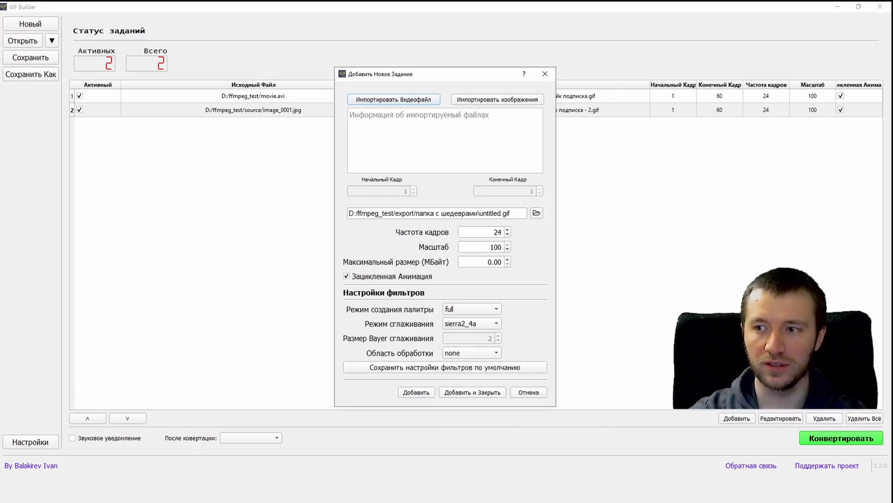
pyautogui.click(550, 76)
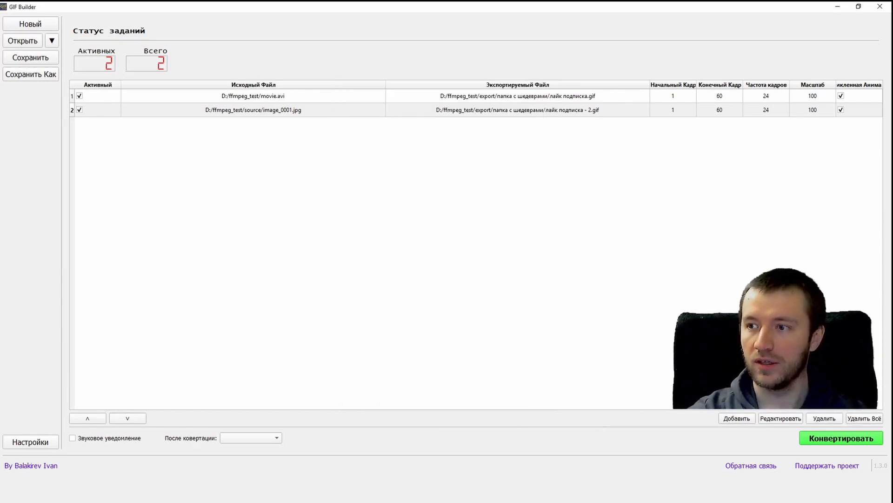
pyautogui.moveTo(892, 118); pyautogui.dragTo(243, 120)
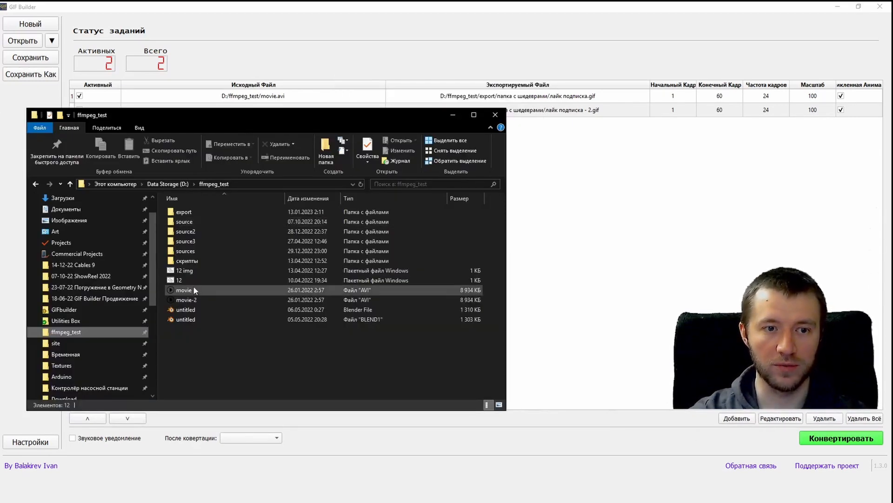
pyautogui.moveTo(186, 290); pyautogui.dragTo(595, 211)
pyautogui.moveTo(191, 221); pyautogui.dragTo(696, 200)
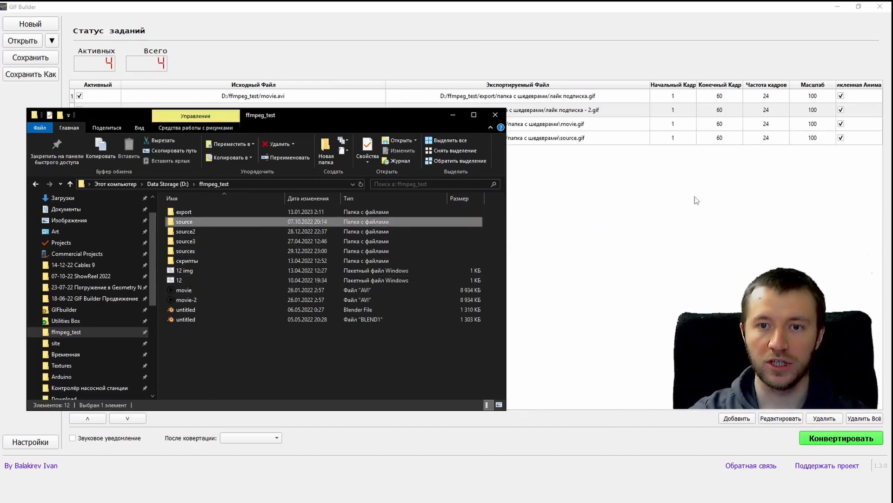
# Step: Add images img-0001 to img-0023 from the source2 folder to the task list as one sequence
pyautogui.doubleClick(195, 233)
pyautogui.click(408, 323)
pyautogui.keyDown('shift'); pyautogui.click(197, 212); pyautogui.keyUp('shift')
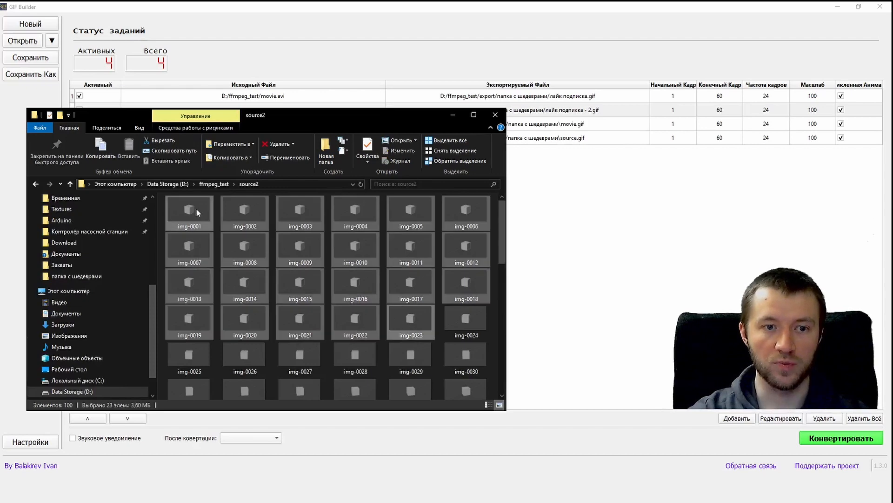
pyautogui.moveTo(198, 213); pyautogui.dragTo(582, 209)
pyautogui.click(582, 209)
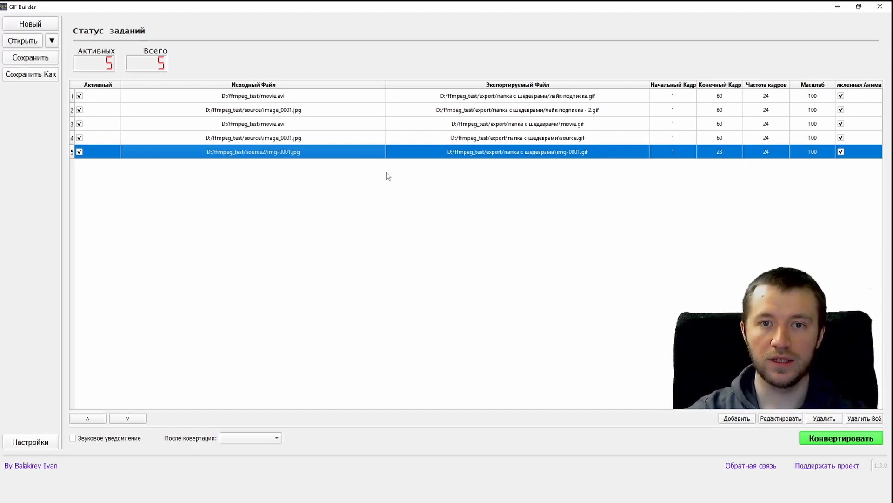
# Step: Deactivate all tasks, then activate only the first two in the list
pyautogui.rightClick(378, 153)
pyautogui.moveTo(444, 210)
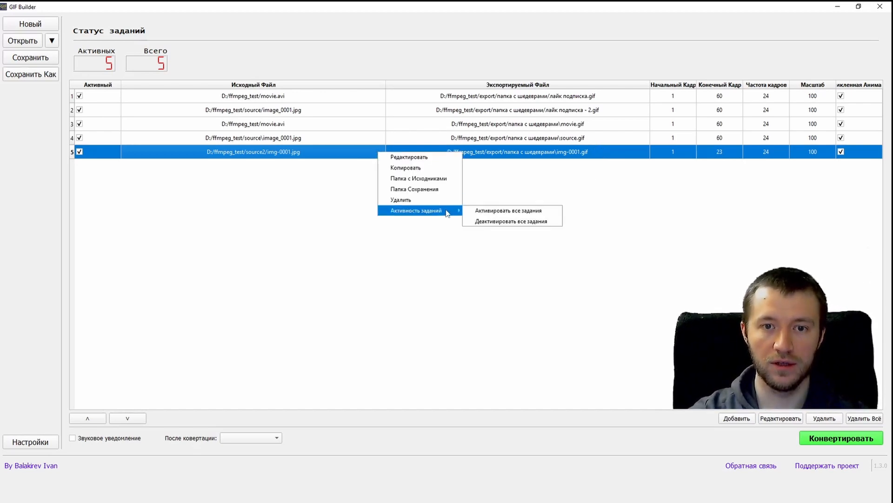
pyautogui.click(498, 223)
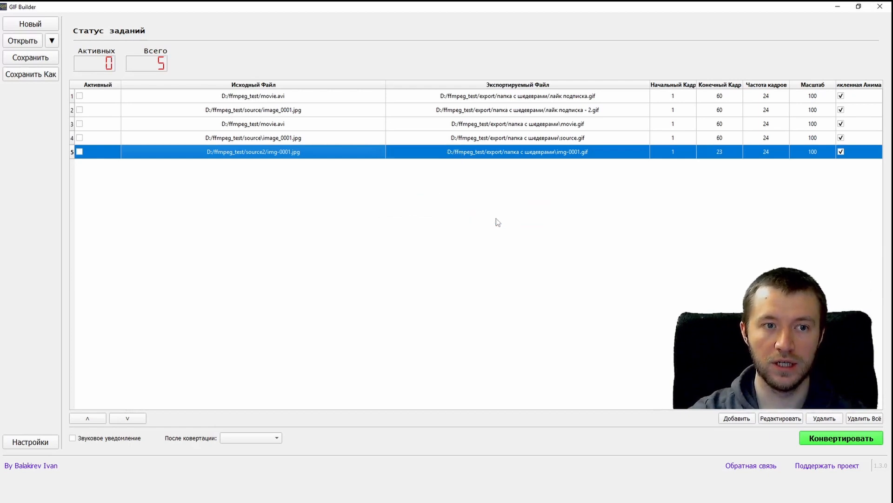
pyautogui.click(79, 110)
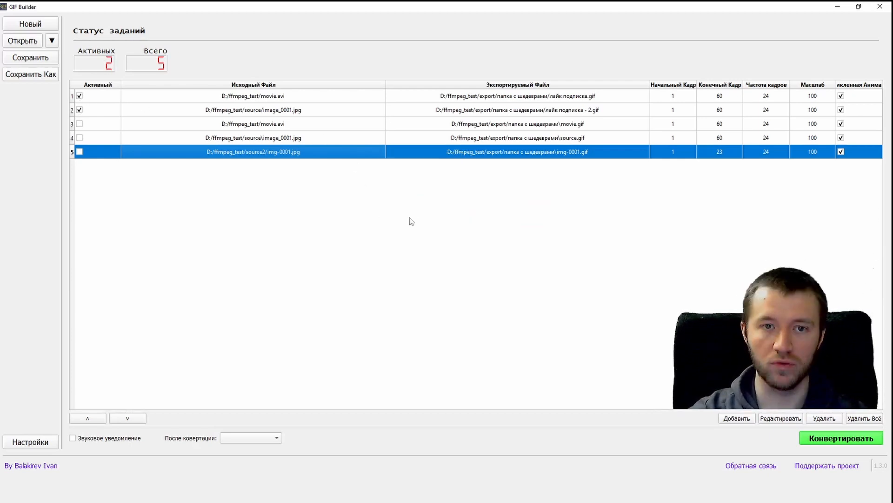
# Step: Review the two active tasks and open the first task's export path for editing, leaving it without a new value
pyautogui.click(301, 97)
pyautogui.click(299, 112)
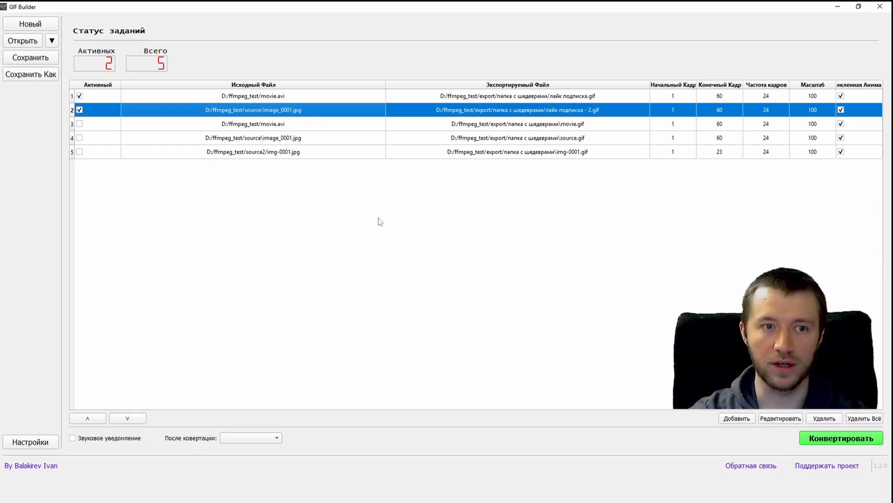
pyautogui.click(90, 94)
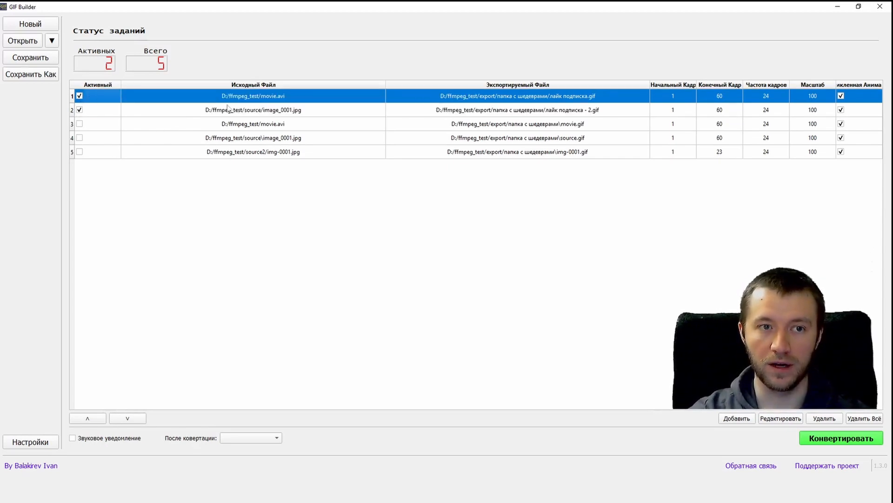
pyautogui.doubleClick(560, 96)
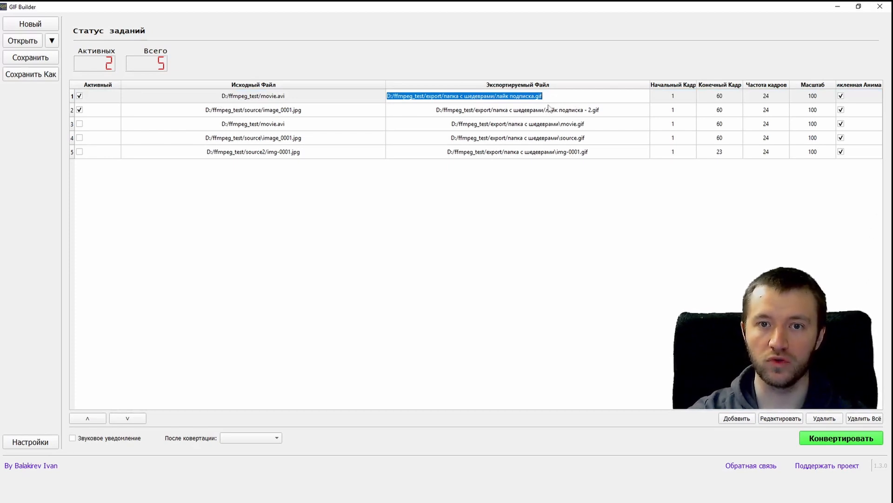
pyautogui.click(668, 102)
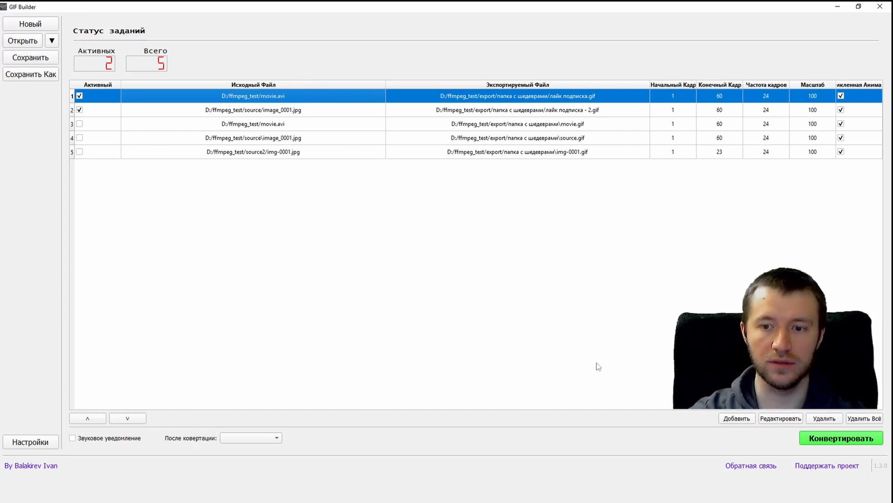
# Step: Convert the two active tasks and open the save folder of the "лайк подписка - 2.gif" task
pyautogui.click(841, 438)
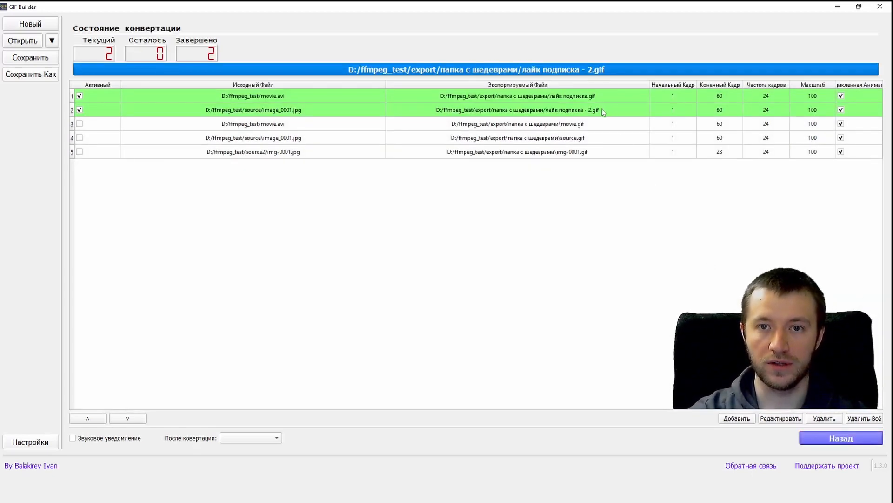
pyautogui.rightClick(602, 108)
pyautogui.click(642, 144)
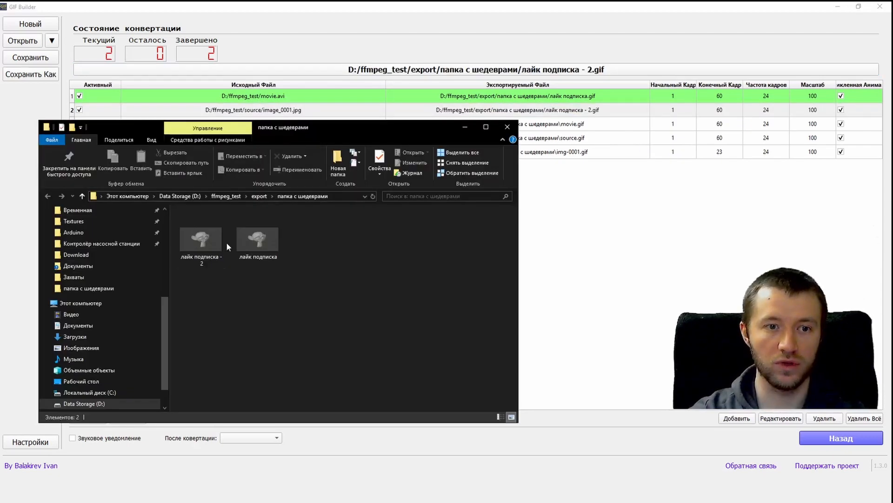
# Step: View the exported "лайк подписка" GIF in the browser, then close the browser and the folder window
pyautogui.doubleClick(253, 248)
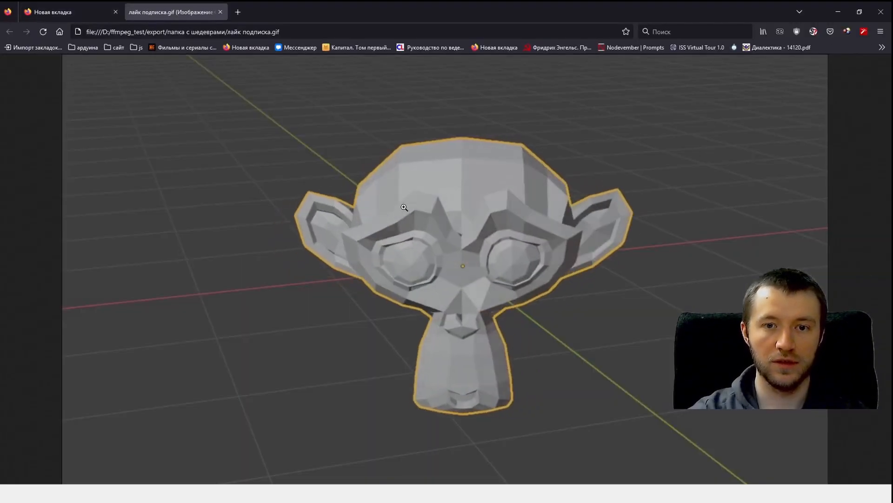
pyautogui.click(220, 12)
pyautogui.click(881, 12)
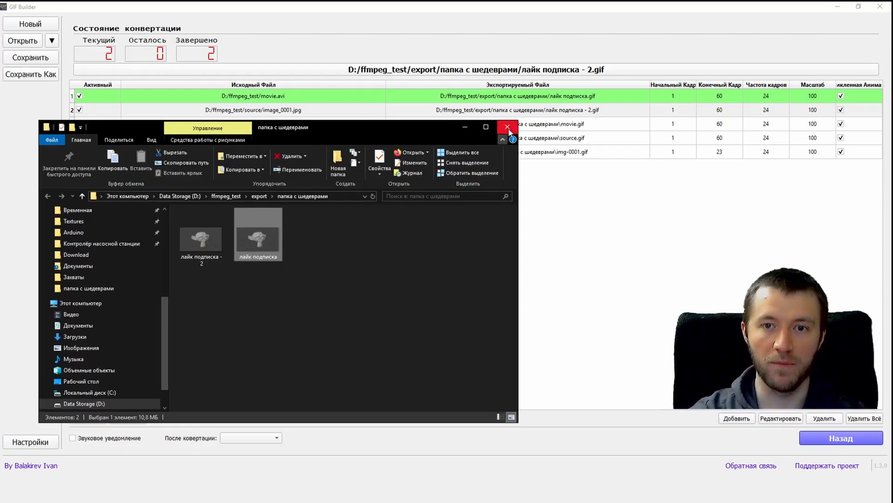
pyautogui.click(508, 127)
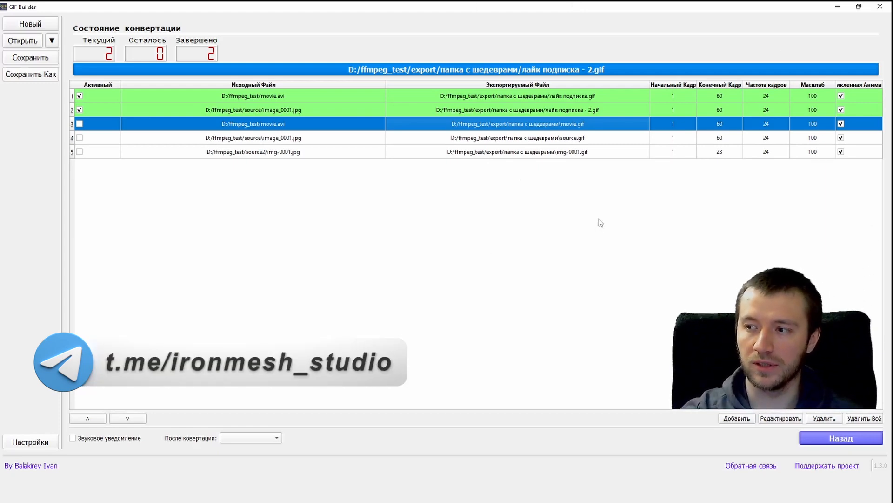
pyautogui.click(454, 110)
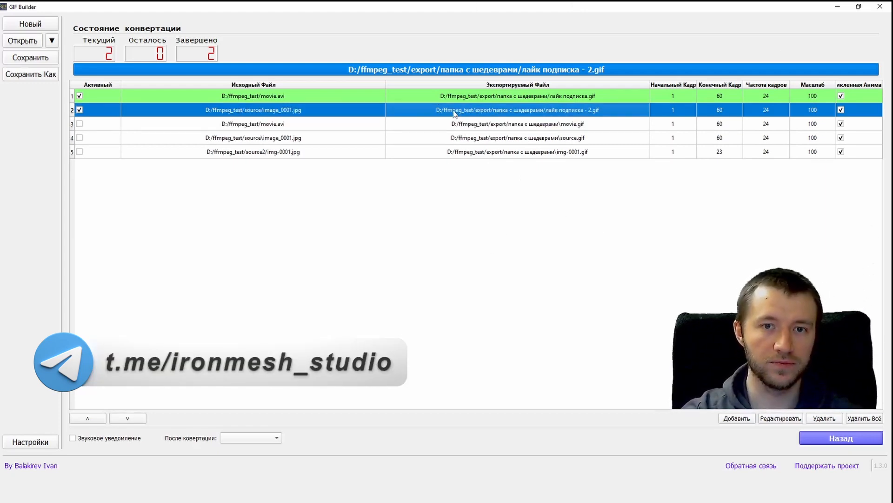